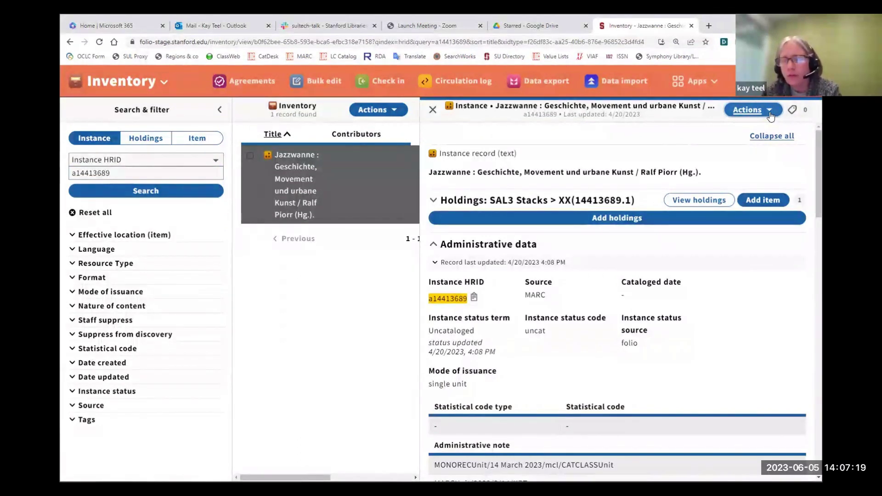
Open the MARC bibliographic record of the Jazzwanne instance for editing
click(771, 117)
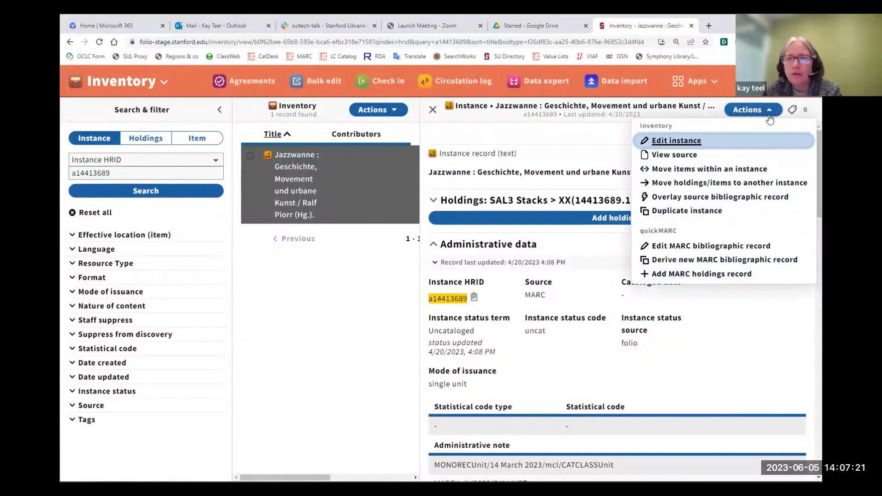
click(763, 114)
click(764, 114)
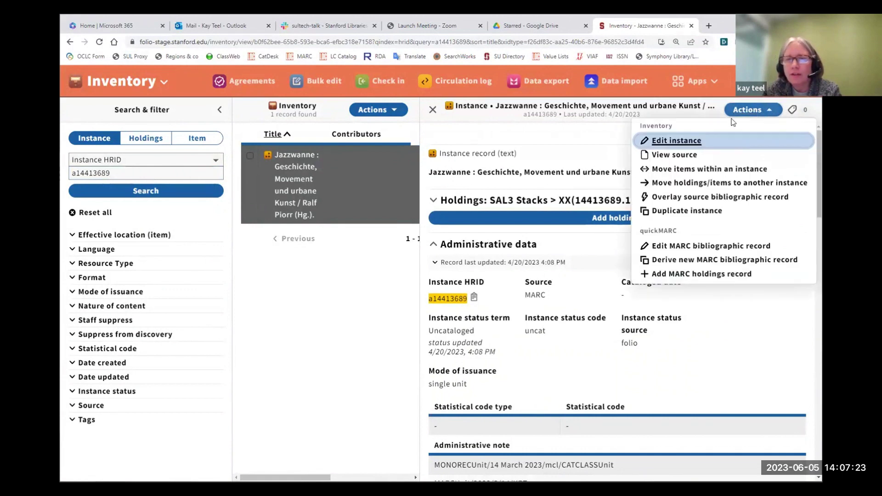
click(673, 247)
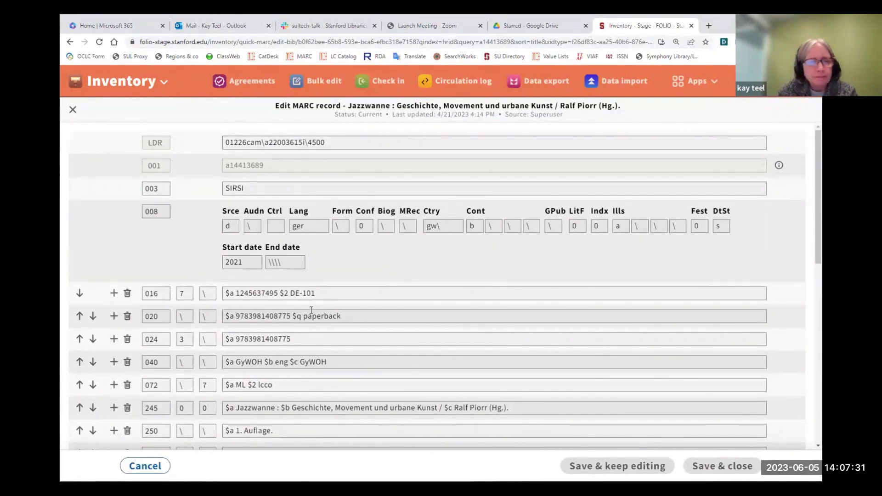
Examine the MARC record's leader, control fields, 008 values and variable fields
scroll(114, 361, down, 2)
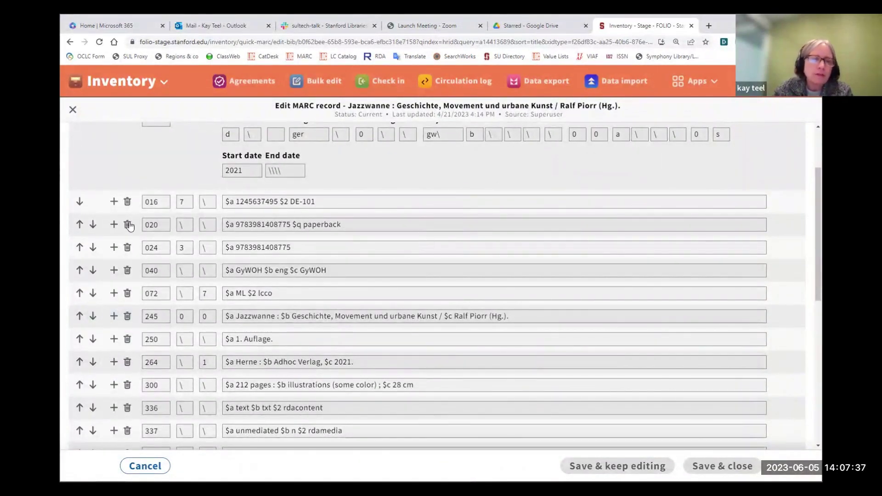
scroll(131, 219, up, 2)
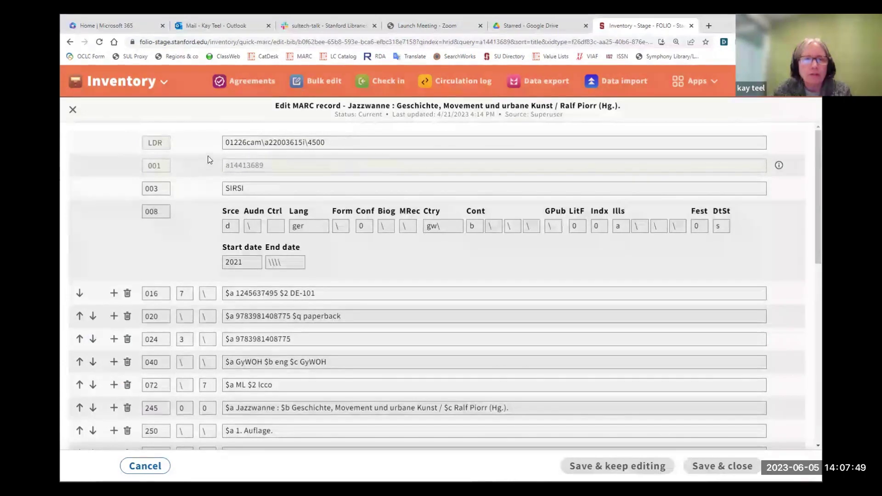
scroll(205, 162, down, 1)
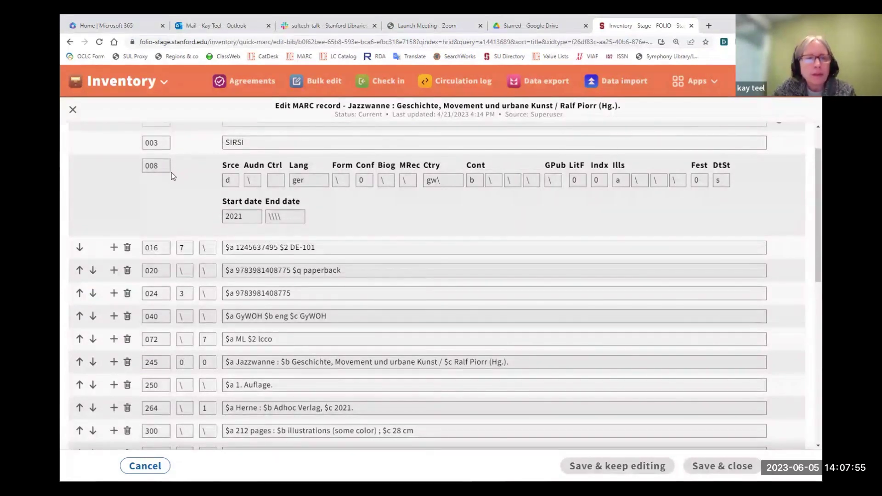
scroll(202, 169, up, 1)
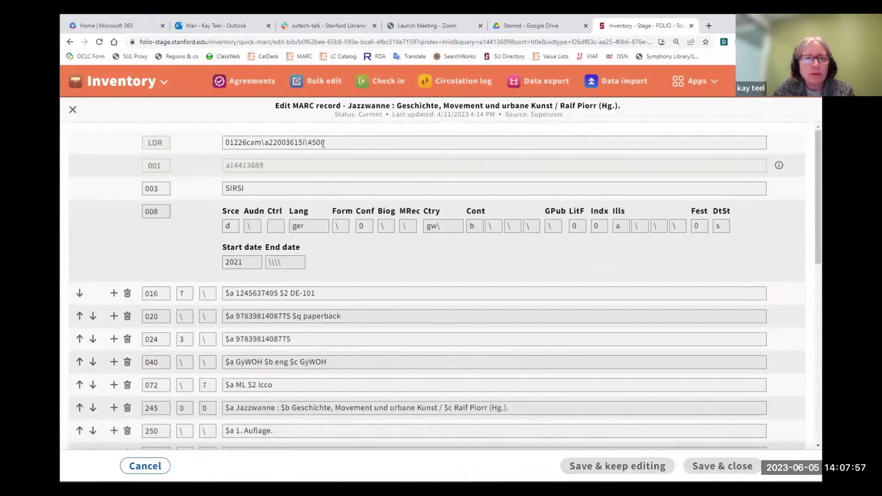
scroll(178, 203, down, 1)
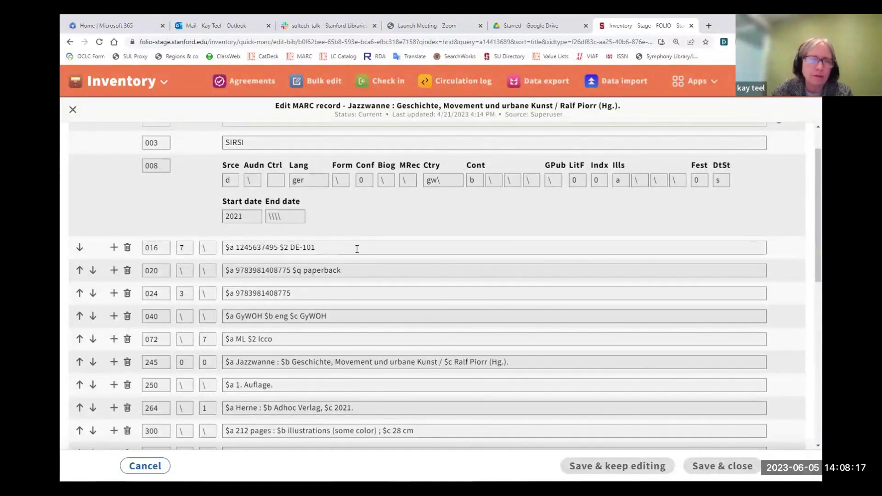
scroll(357, 248, down, 1)
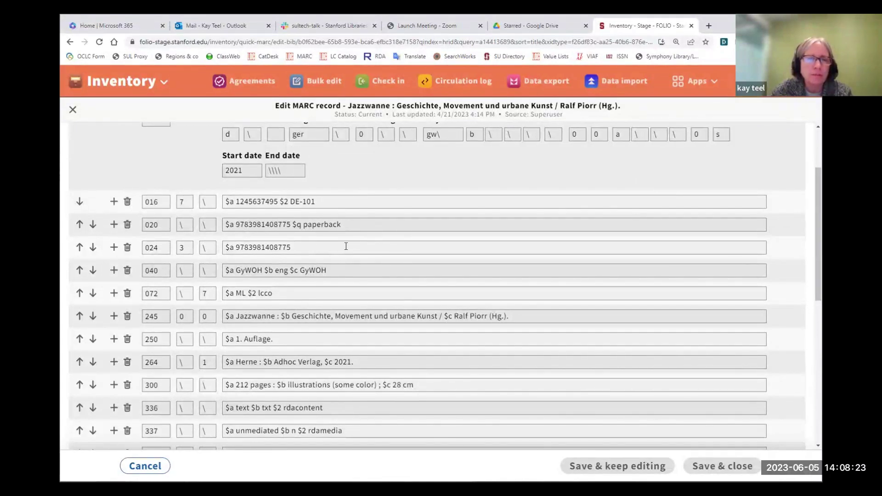
scroll(346, 246, up, 2)
scroll(193, 296, down, 1)
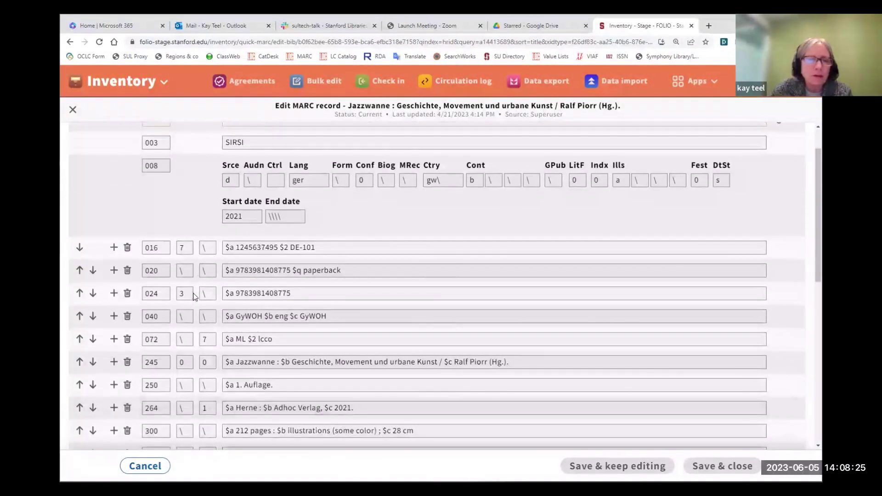
Clear the backslash from the first indicator of the 020 field
double_click(183, 271)
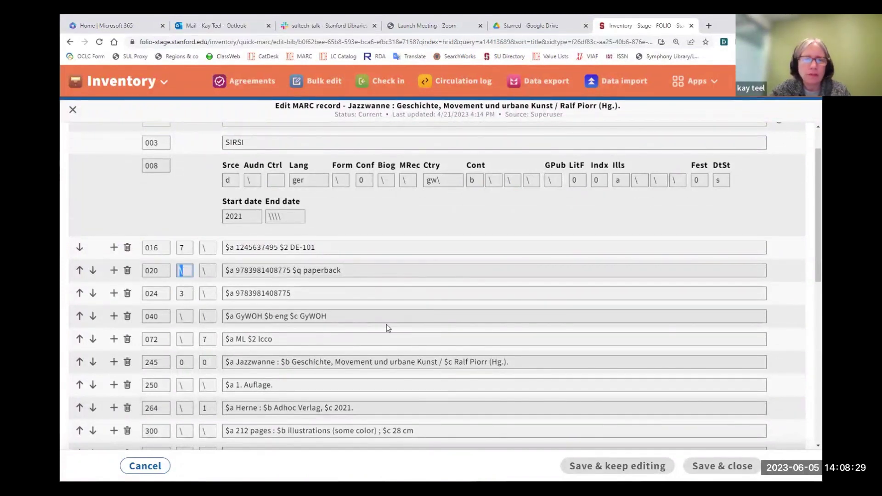
key(BackSpace)
key(Tab)
key(Tab)
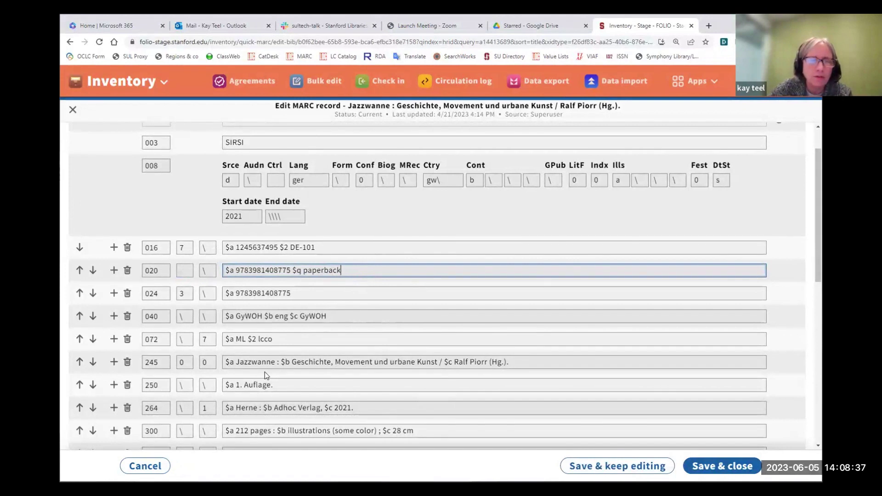
Add a 246 field below the 245 field with both indicators set to 3 and the content "$a Jazz Wanne"
scroll(265, 371, down, 4)
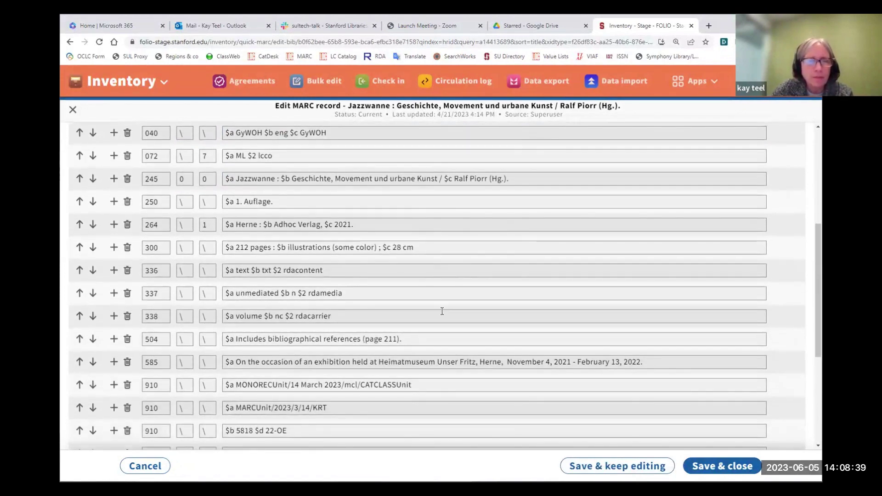
scroll(442, 312, up, 2)
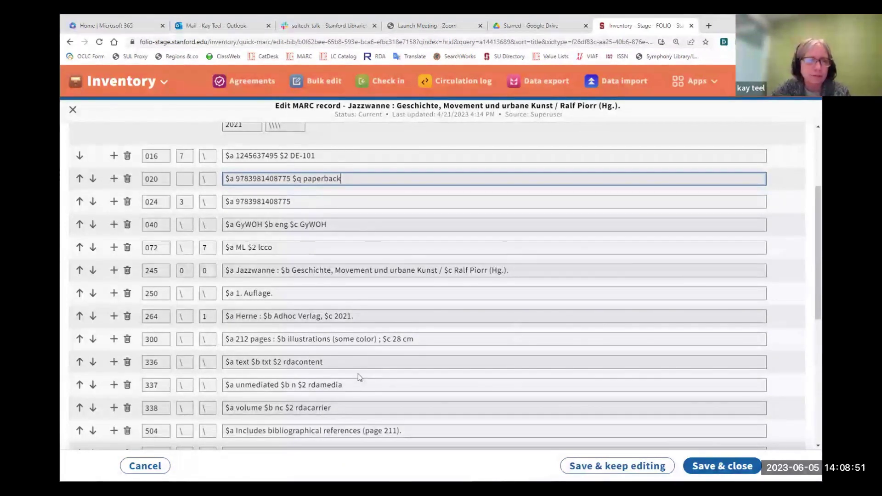
click(113, 271)
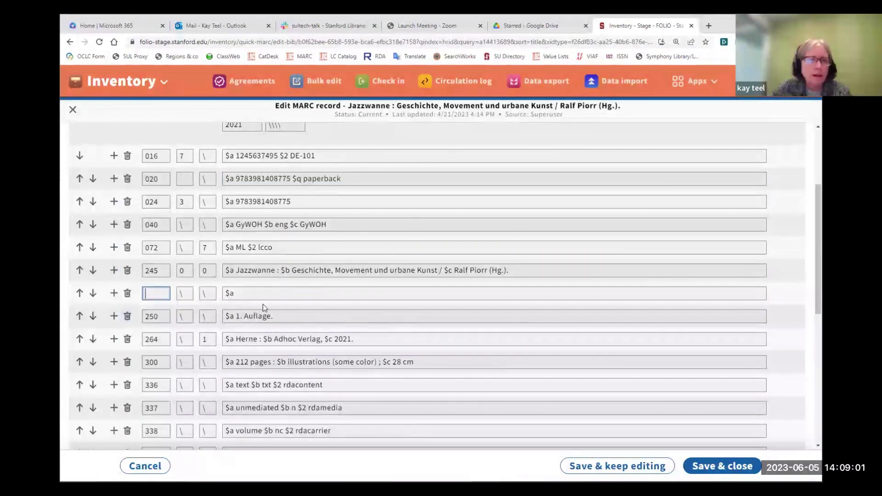
text(246)
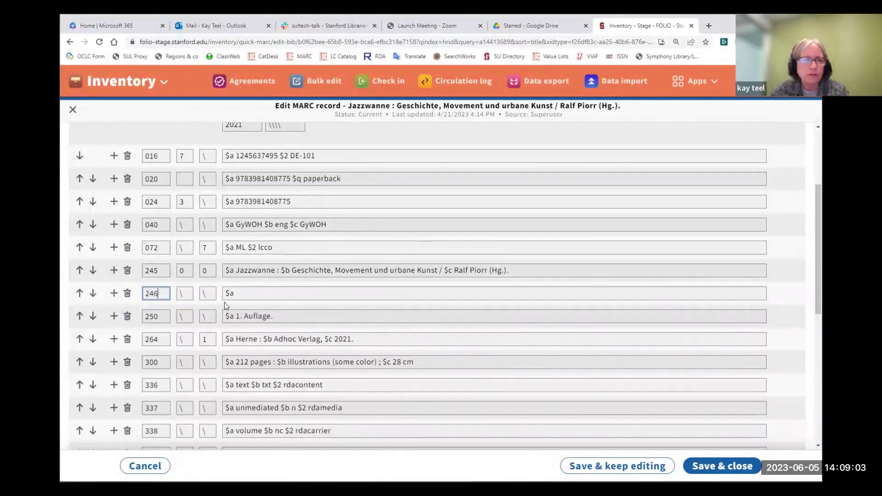
key(Tab)
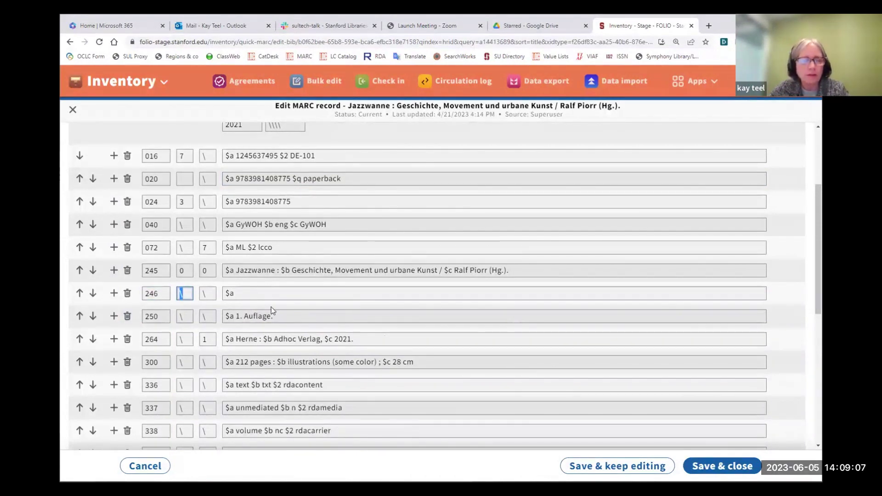
text(3)
key(Tab)
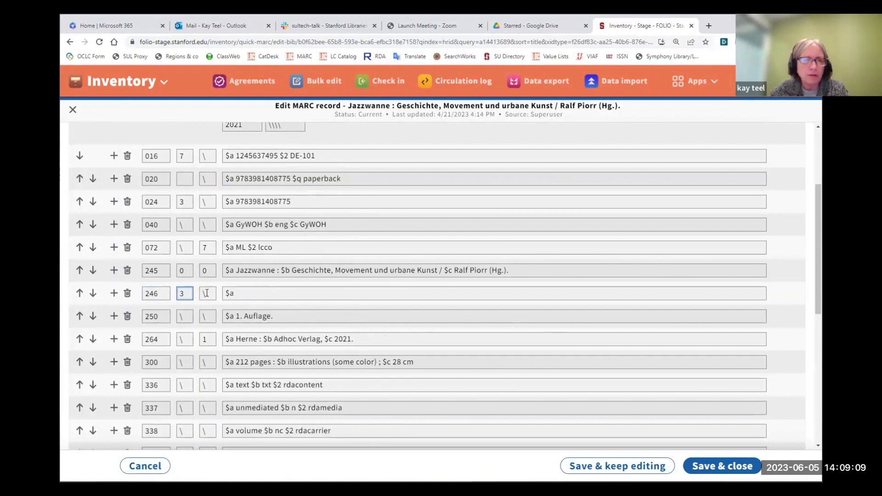
text(3)
click(248, 294)
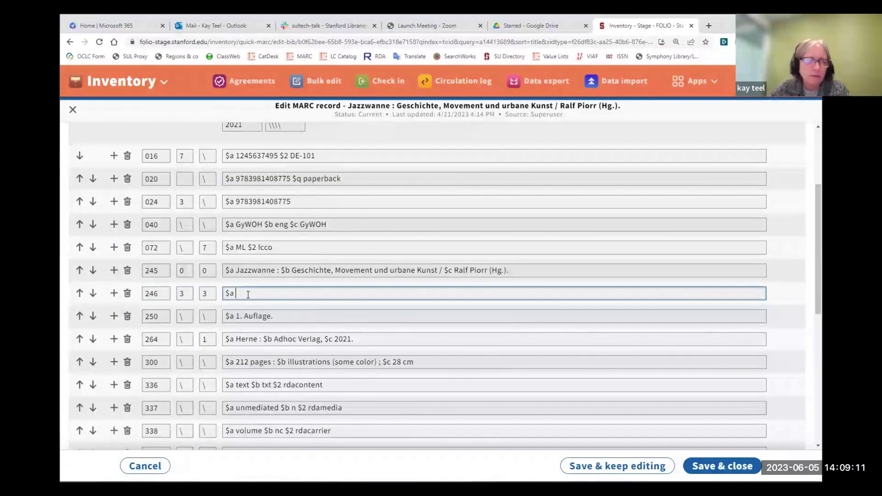
text(Jazz)
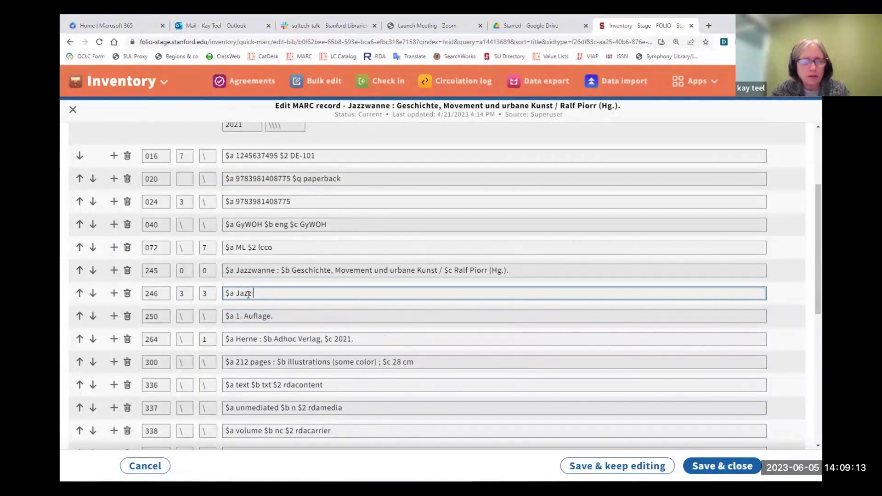
text( Wanne)
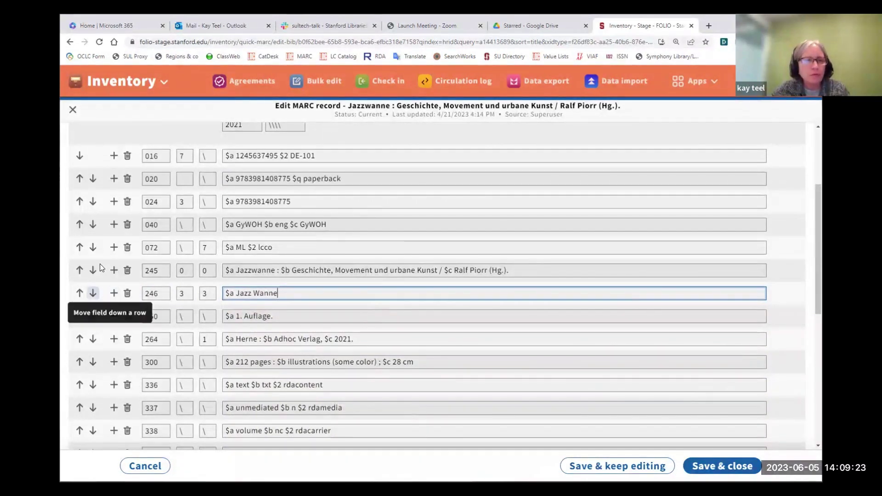
Try moving the 246 field below 250 and above 245, returning it to its place directly after 245
click(92, 294)
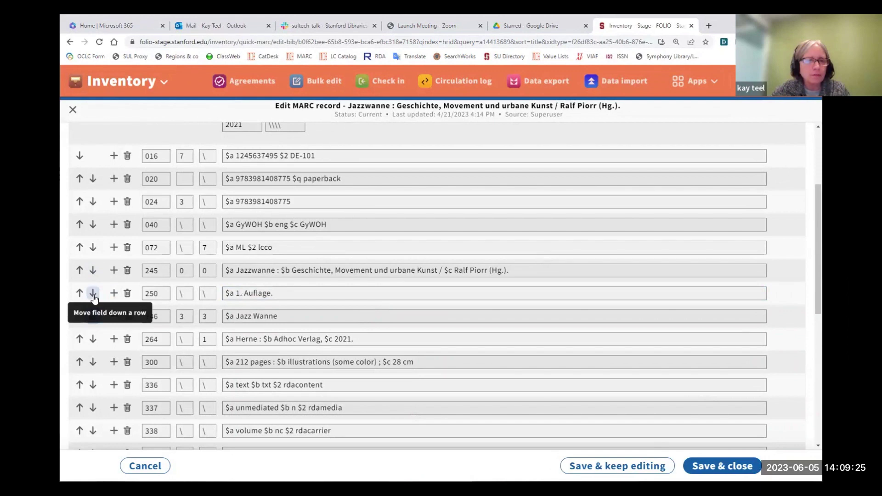
click(93, 294)
click(79, 294)
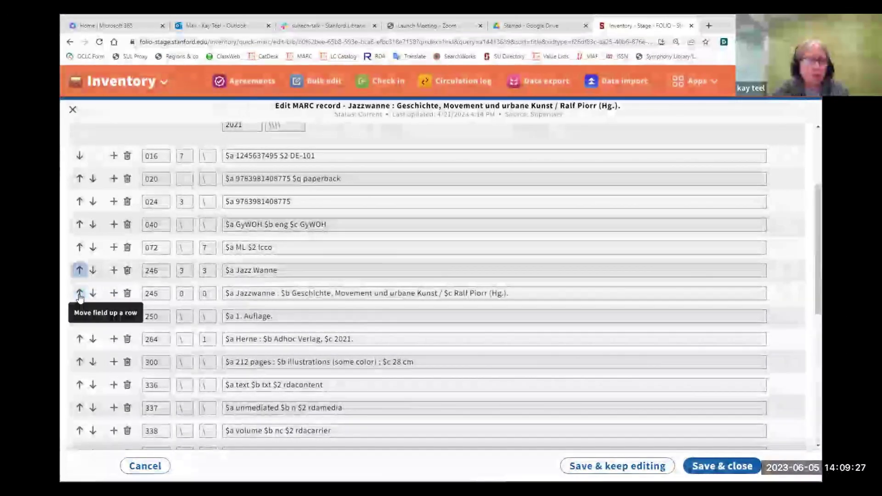
click(79, 294)
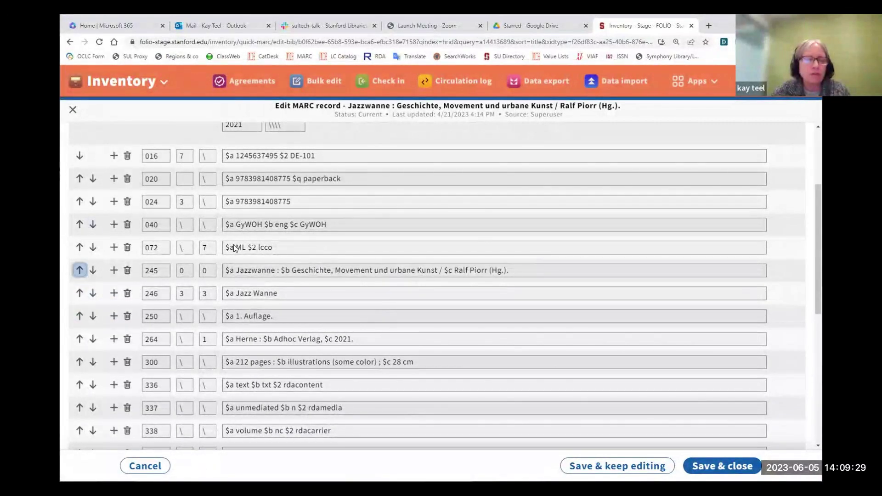
Add a 007 field below the 016 field and delete it again
scroll(388, 319, down, 2)
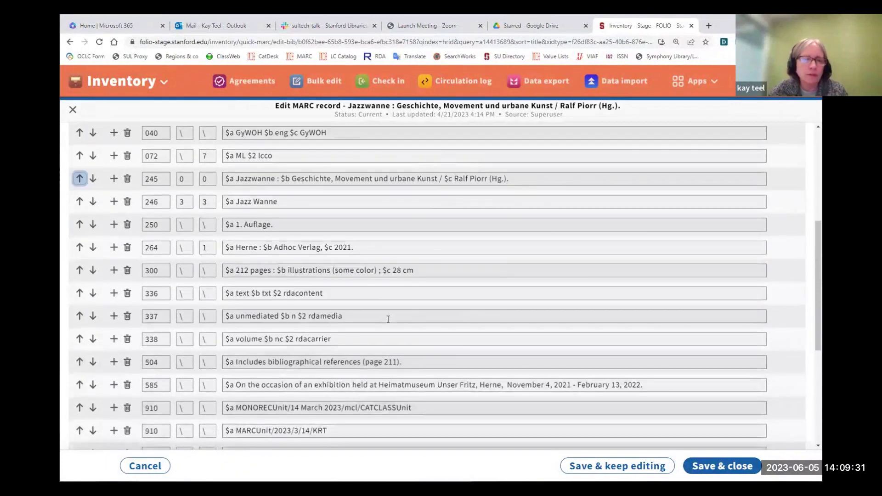
scroll(388, 319, down, 3)
scroll(388, 319, up, 6)
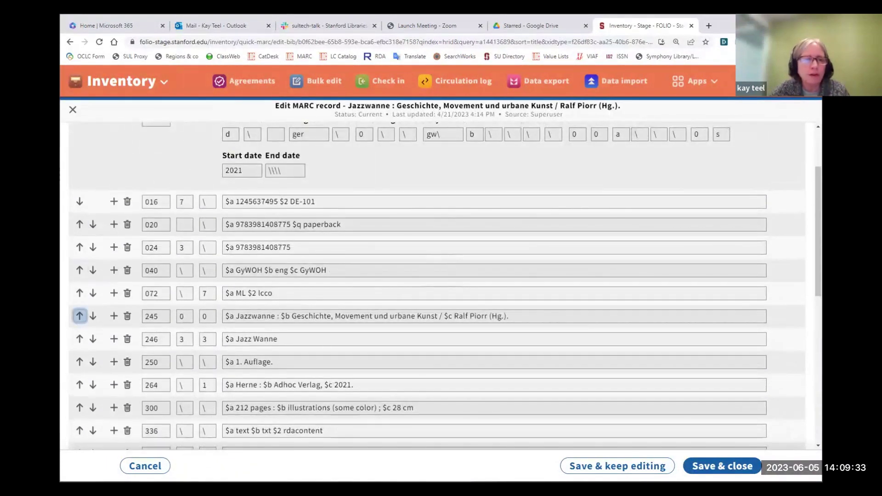
scroll(360, 201, up, 2)
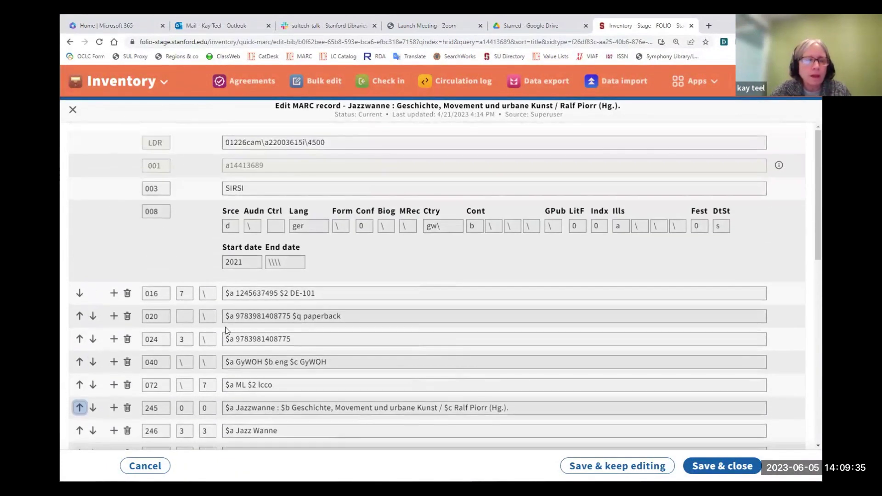
click(114, 293)
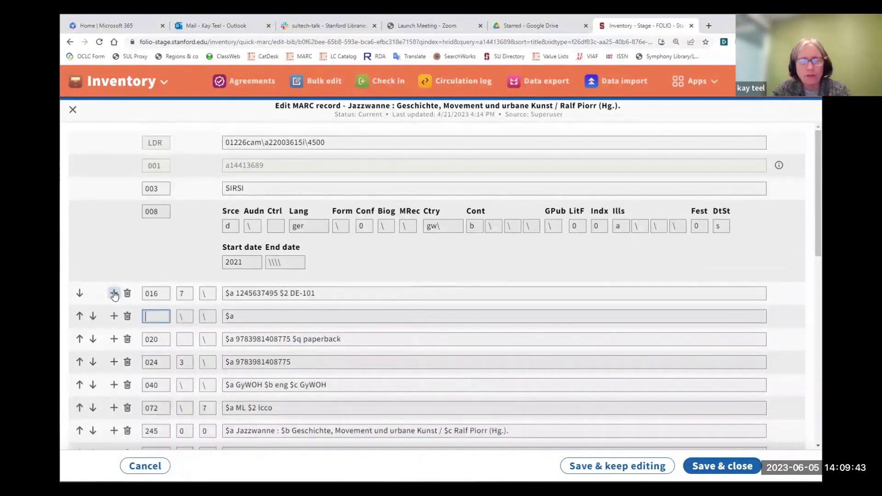
text(007)
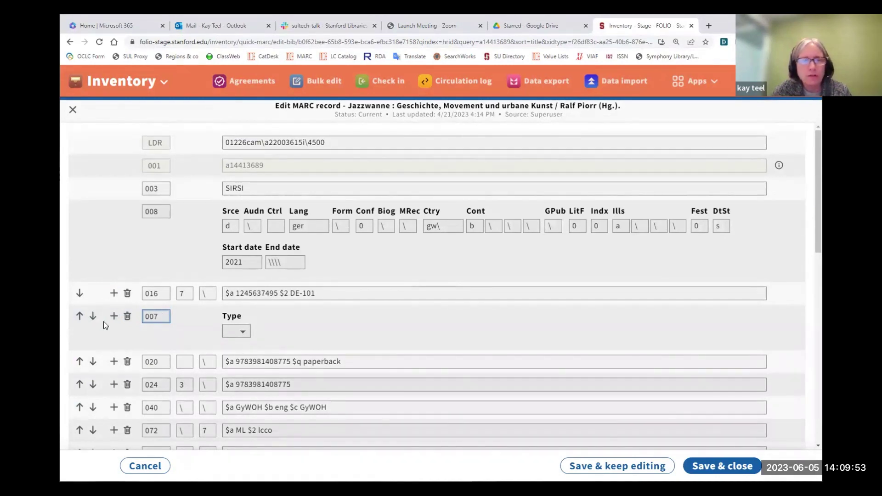
click(127, 317)
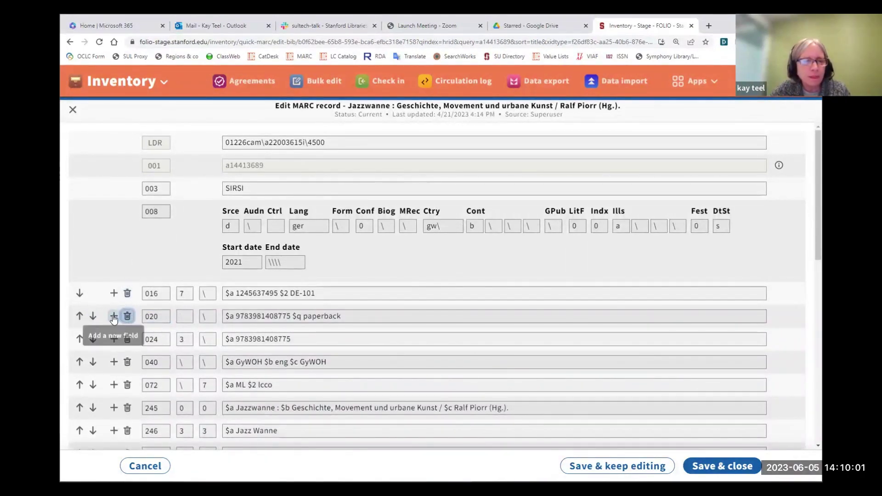
Insert a 007 field below the 016 field, set its type to "c - Electronic resource", and enter its SMD box
click(113, 295)
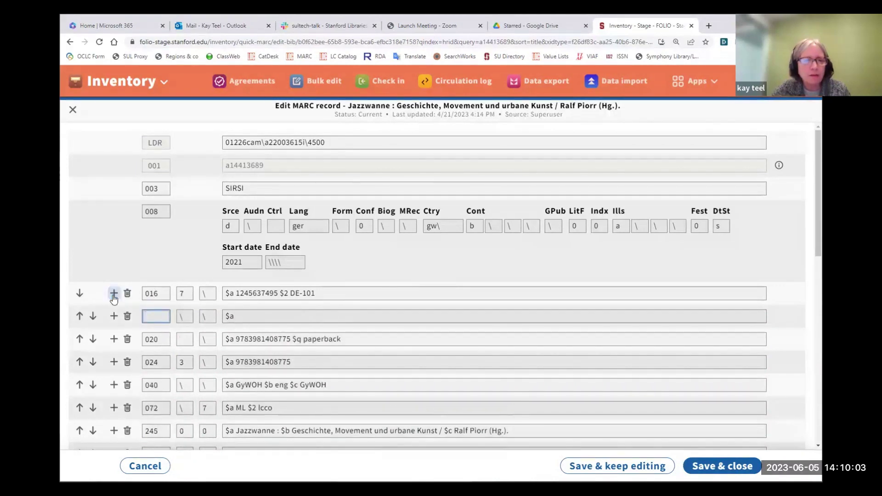
text(007)
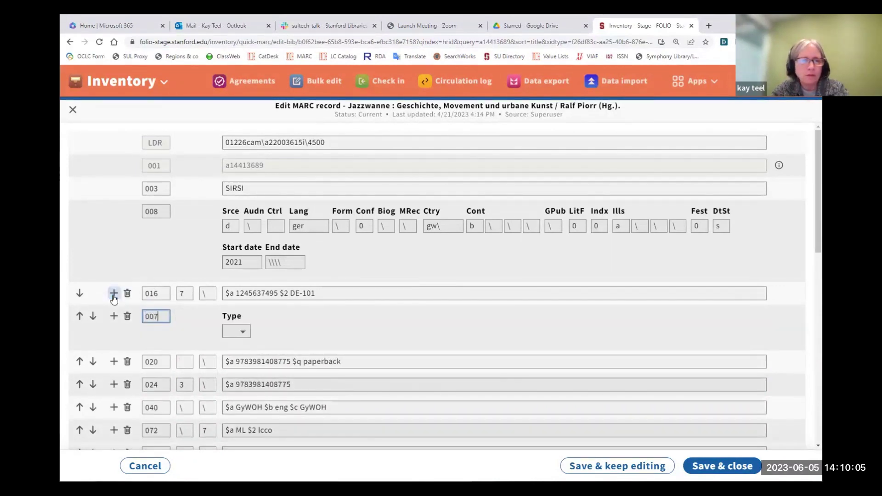
click(242, 332)
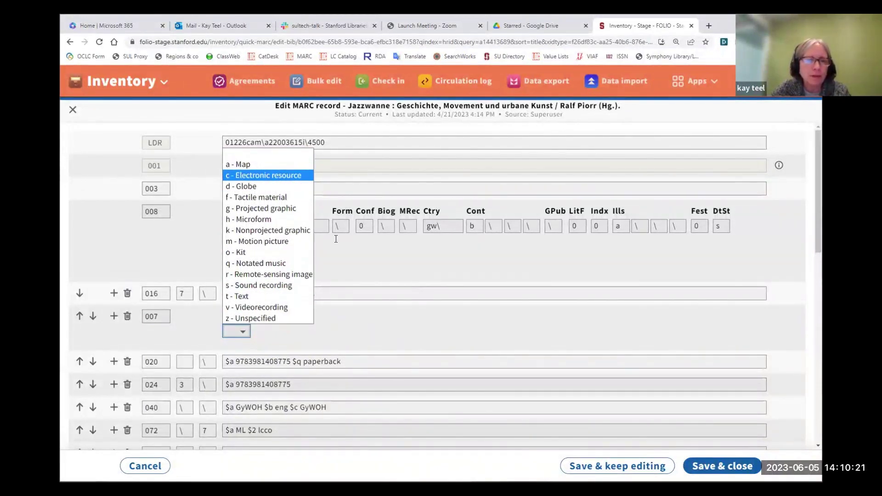
click(280, 177)
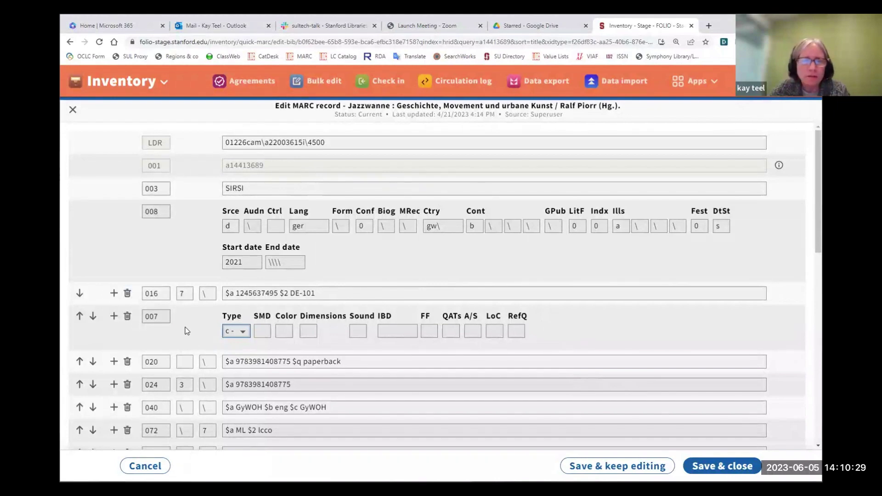
click(261, 331)
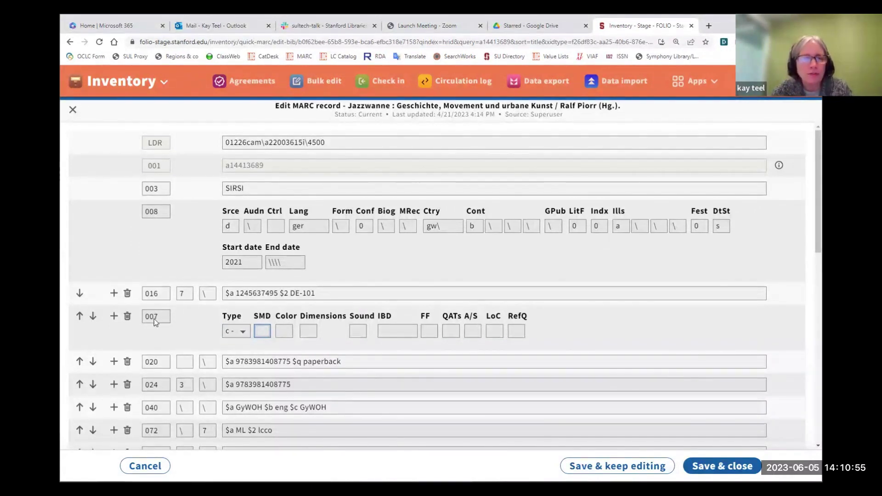
Set the 007 field's SMD to o, Color to m and Dimensions to g, leaving Sound blank
click(241, 330)
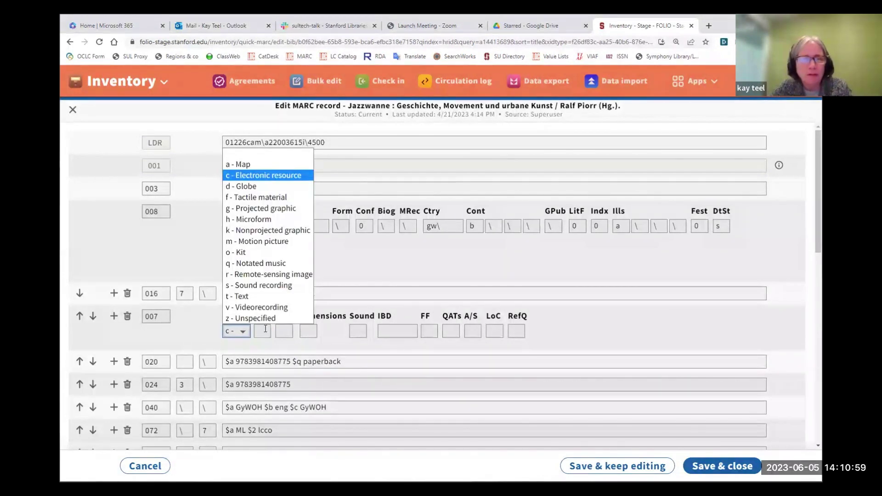
click(264, 333)
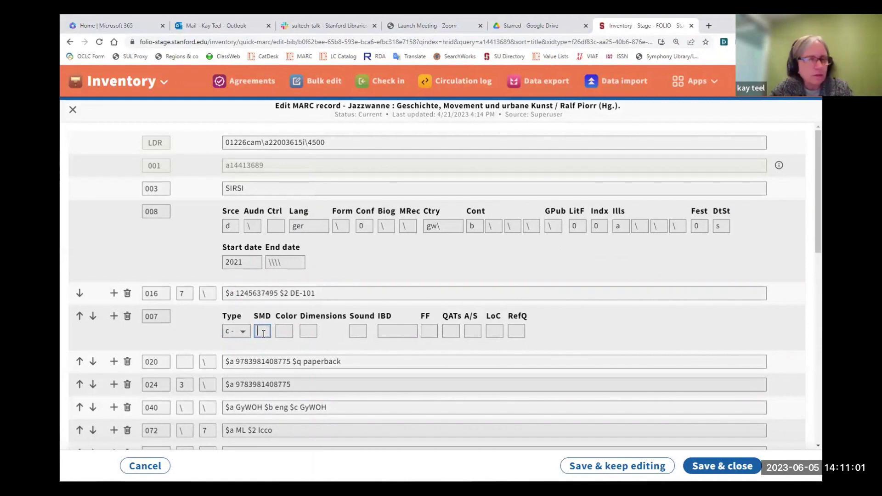
text(o)
key(Tab)
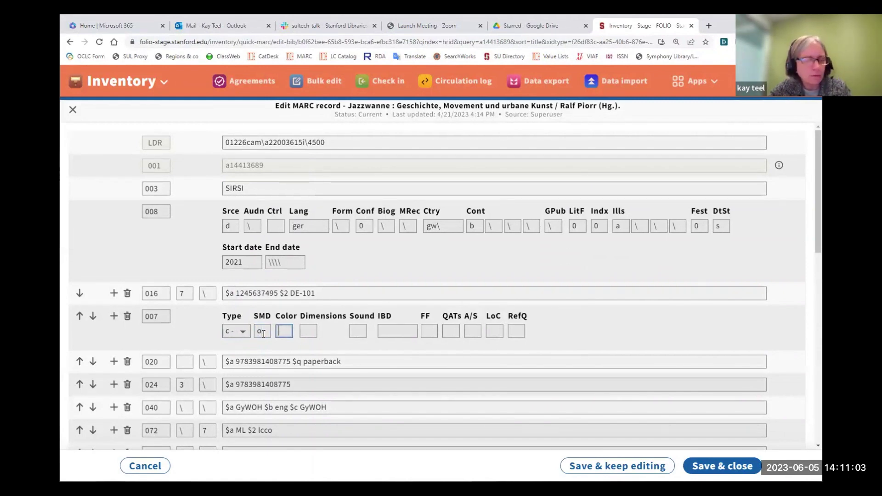
text(m)
key(Tab)
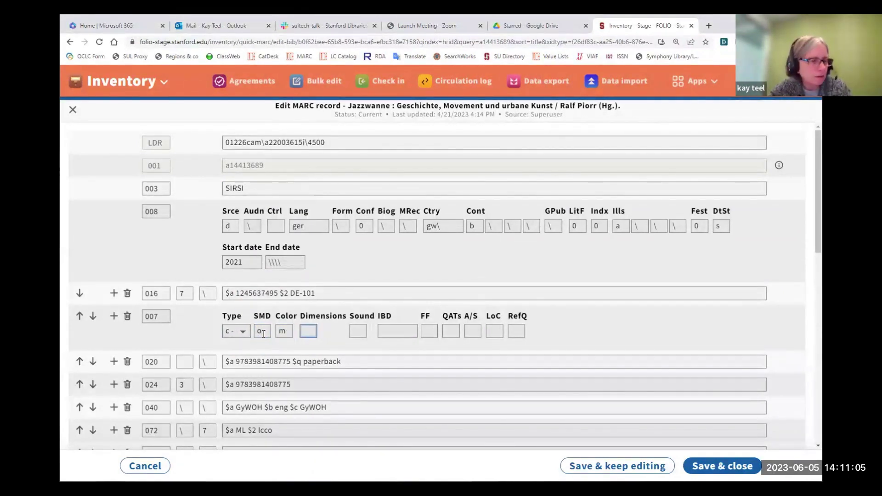
text(g)
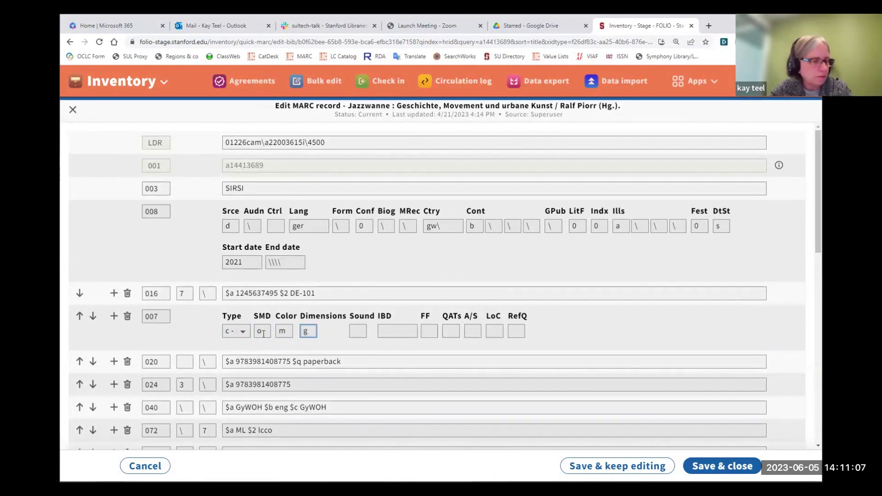
key(Tab)
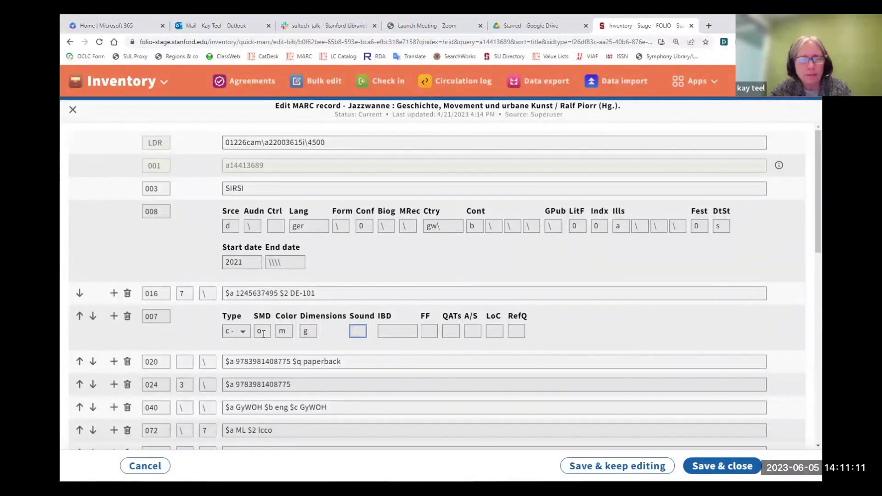
key(Tab)
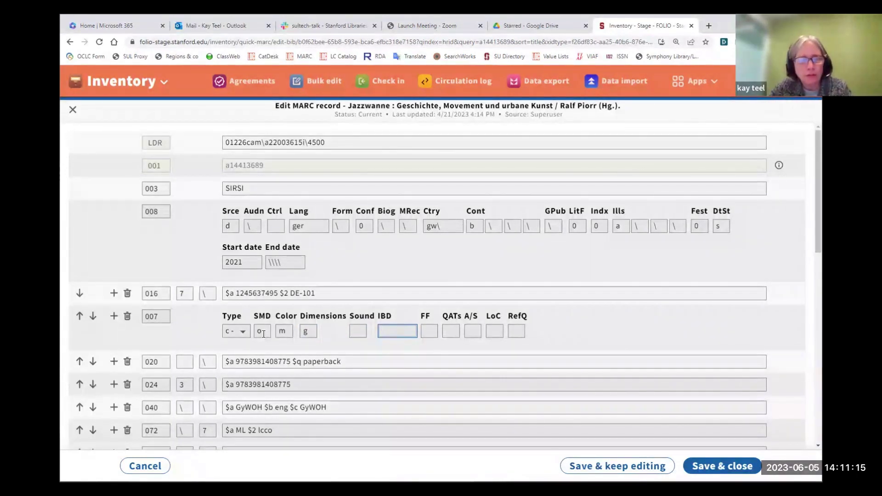
Fill the 007 field's IBD with ||| and its FF, QATs, A/S, LoC and RefQ with | each
text(|||)
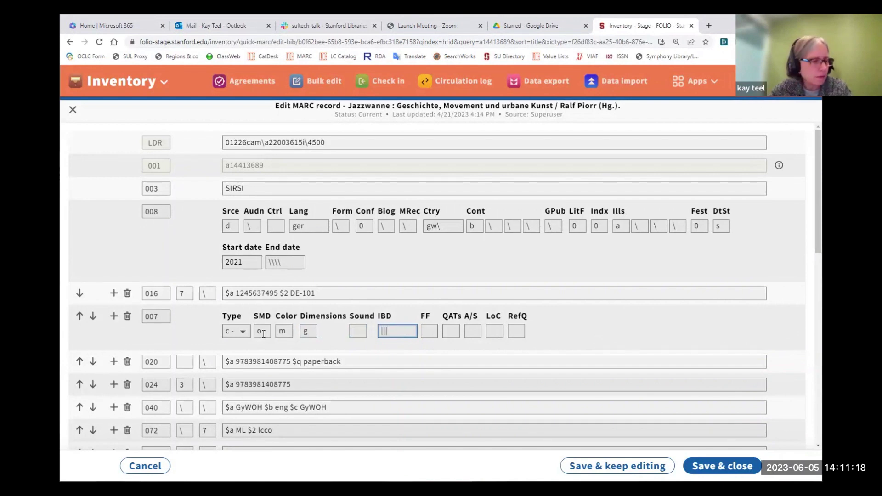
key(Tab)
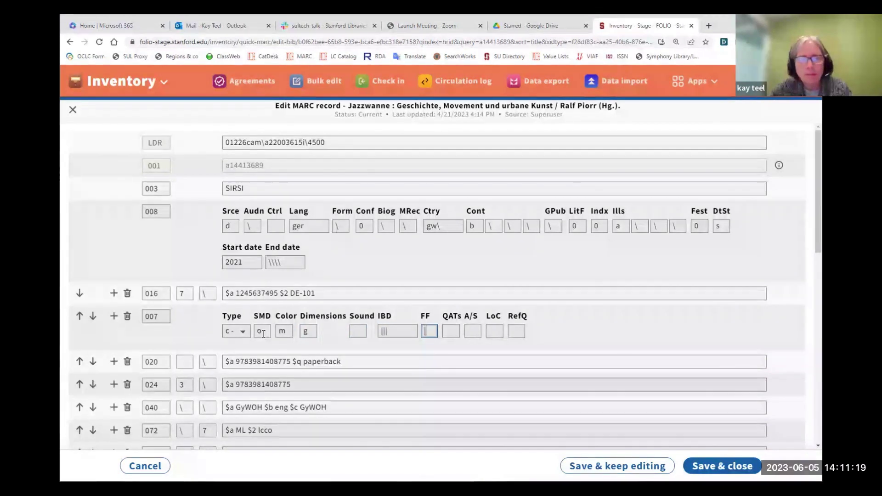
text(|)
key(Tab)
text(|)
key(Tab)
text(|)
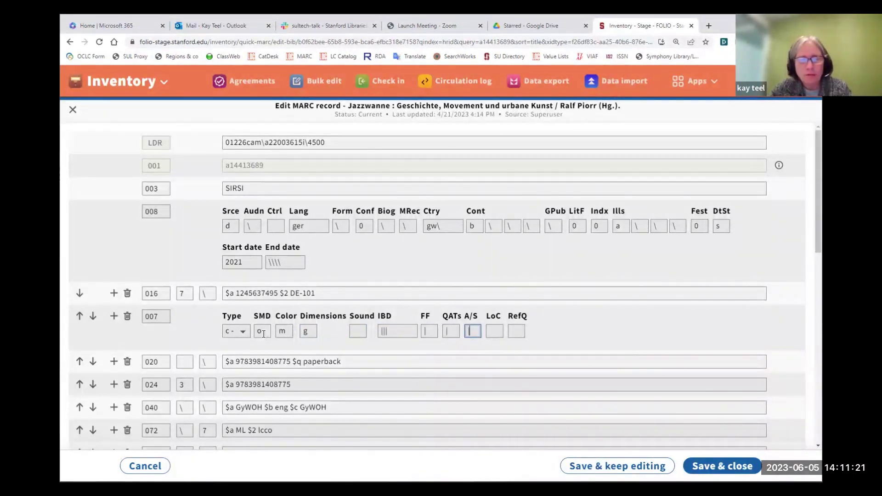
key(Tab)
text(|)
key(Tab)
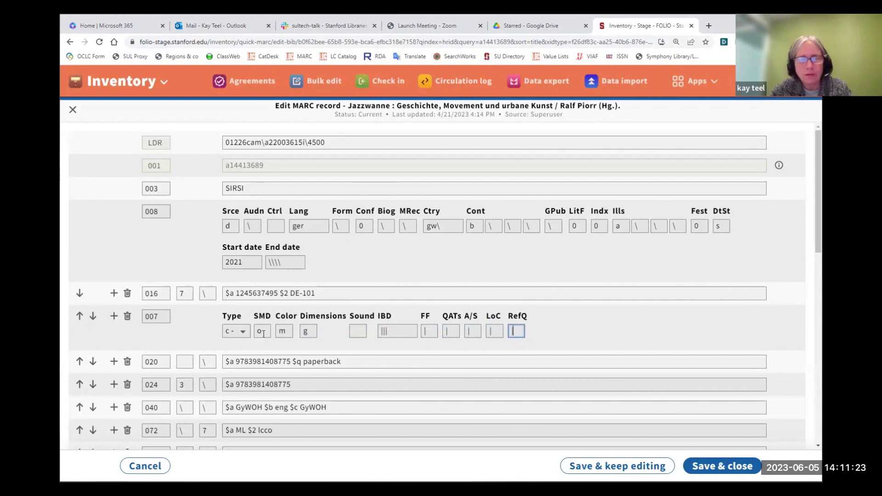
click(590, 467)
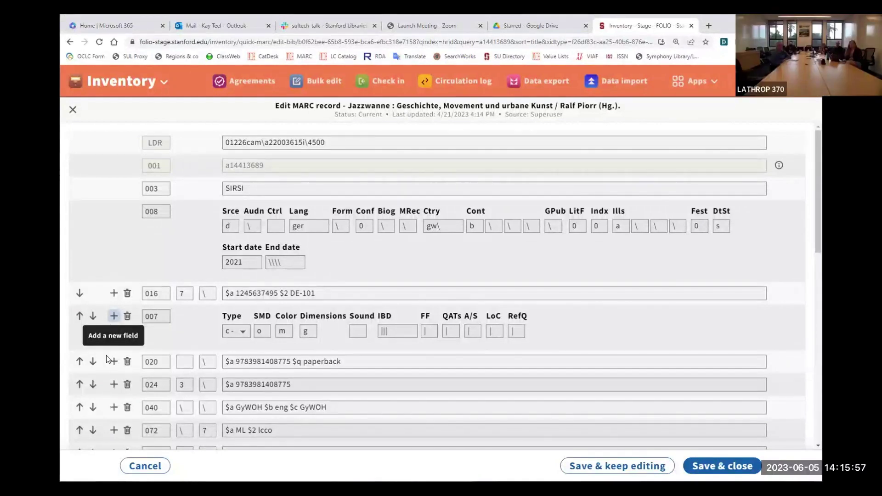
Add three new fields below the existing 246 field and tag each of them 246
scroll(102, 346, down, 5)
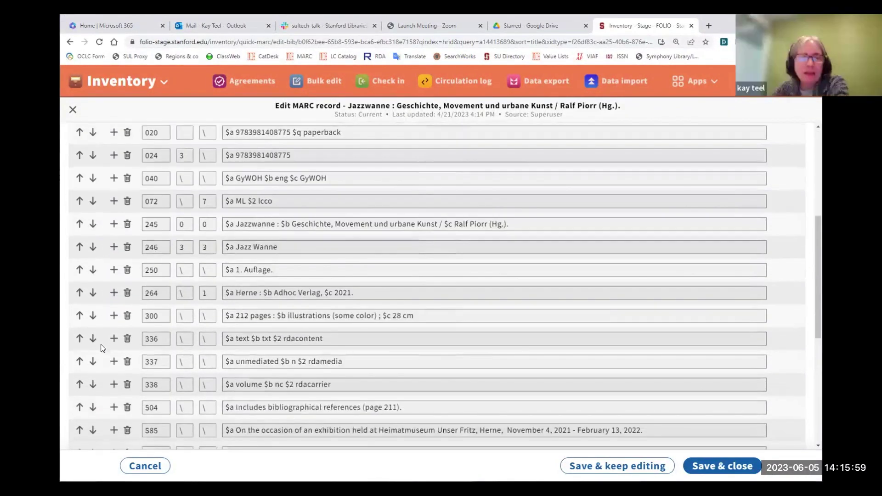
click(115, 248)
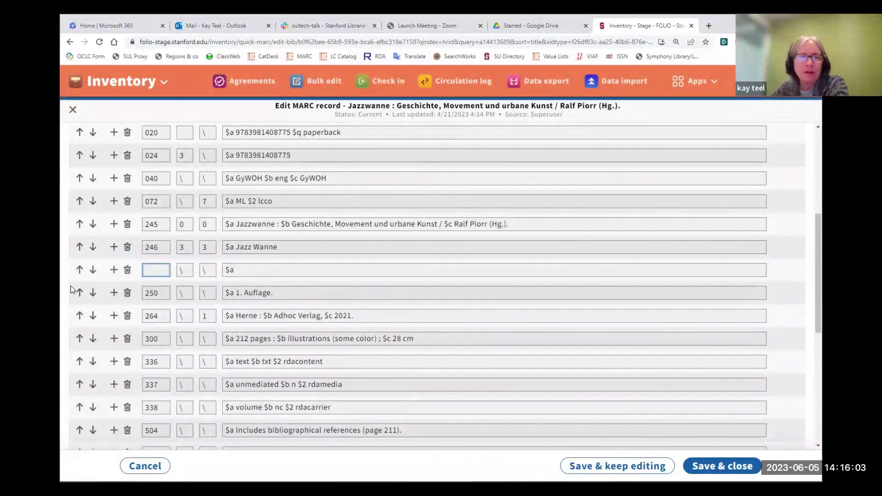
click(113, 274)
click(113, 273)
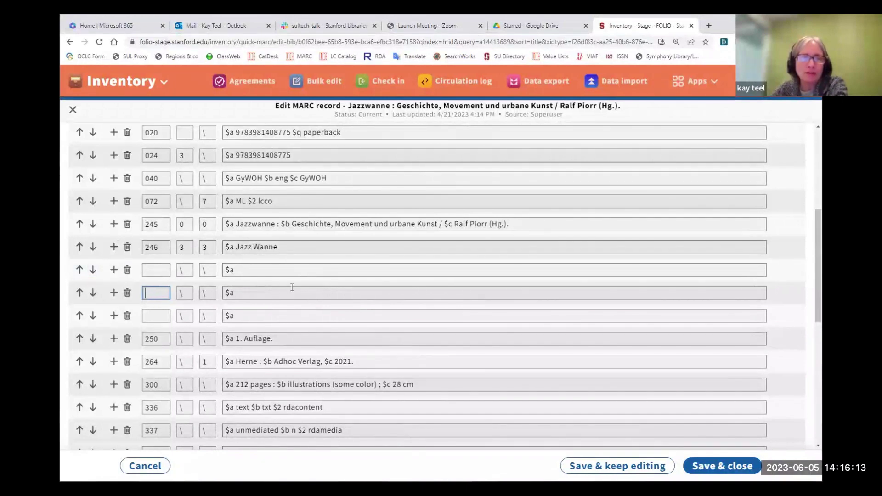
click(151, 270)
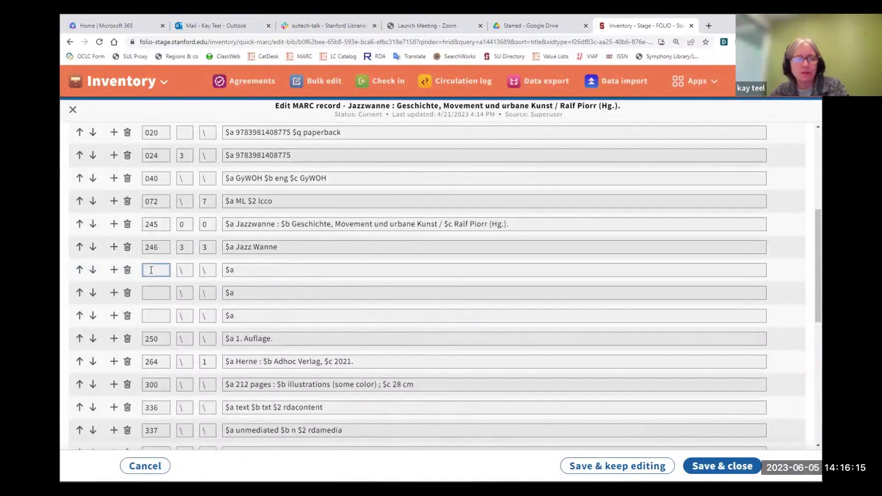
text(246)
click(158, 293)
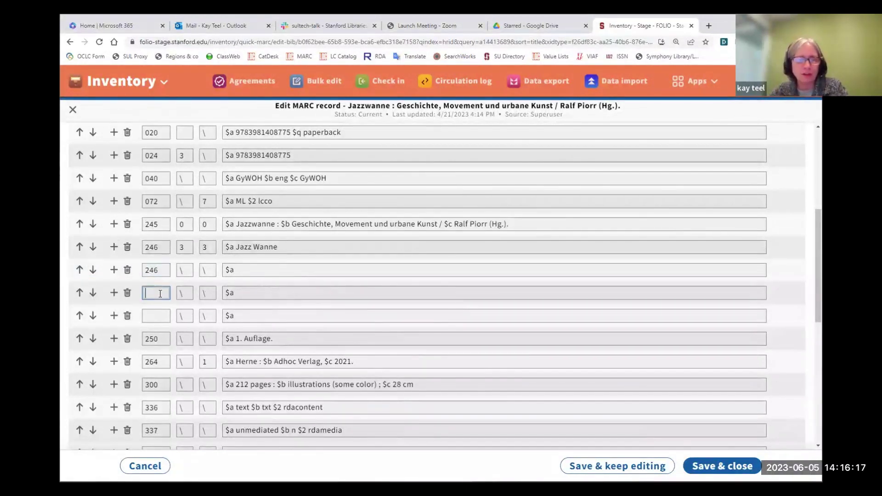
text(246)
click(160, 317)
text(246)
Set the first new 246 field's first indicator to 3 and the second new 246 field's indicators to 3 and 1
click(184, 271)
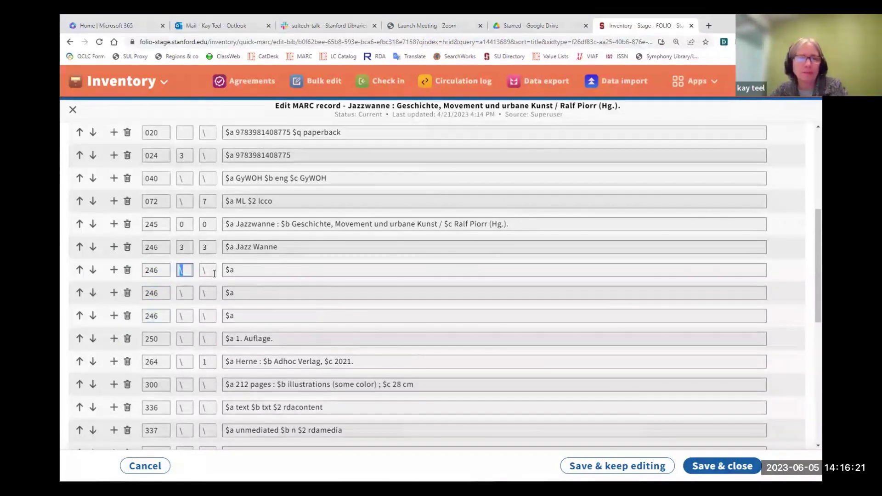
text(3)
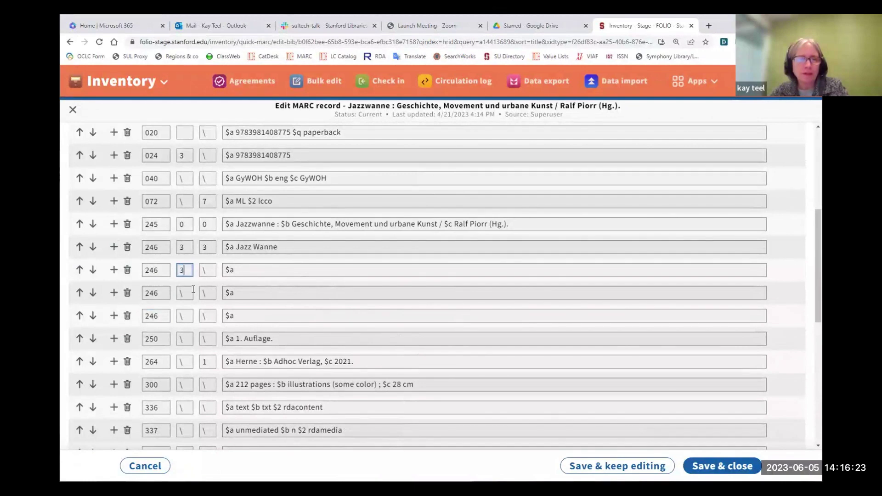
click(181, 296)
text(3)
click(205, 292)
text(1)
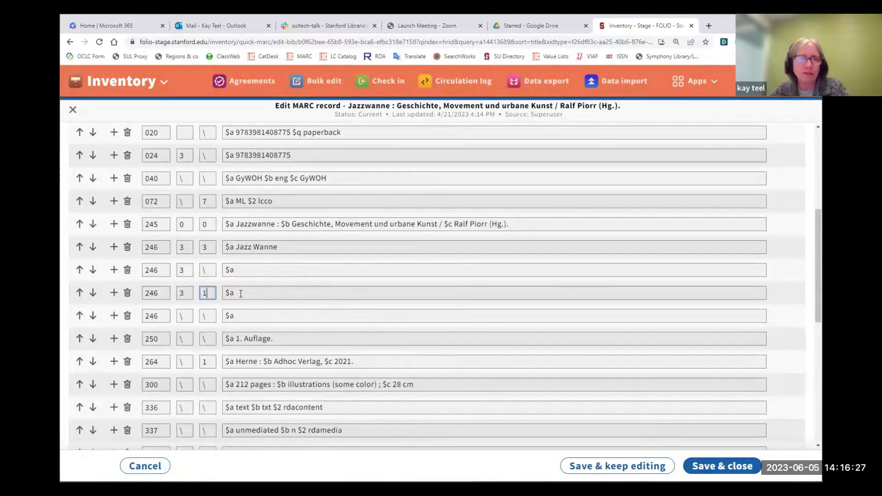
click(257, 296)
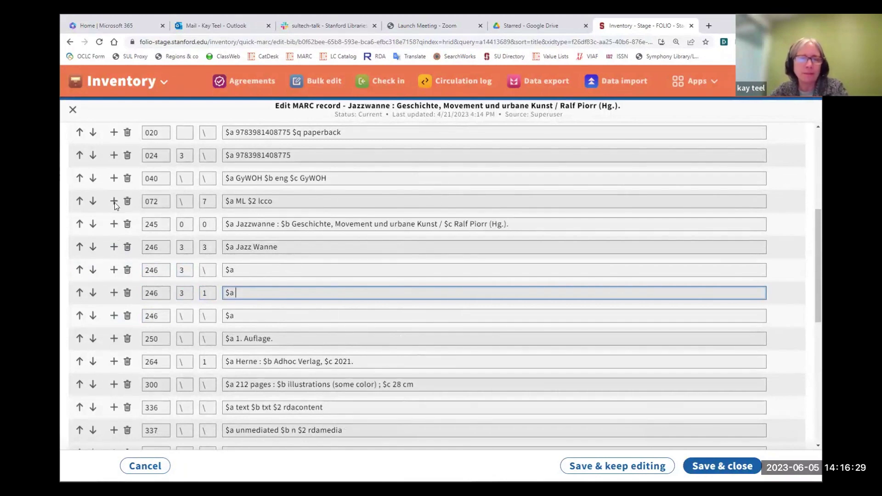
Delete the three new 246 fields, keeping the one containing "$a Jazz Wanne"
click(129, 317)
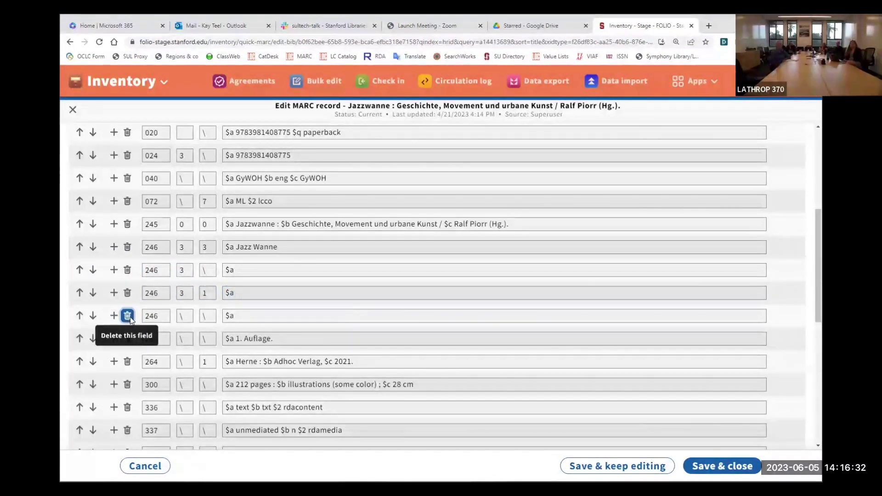
click(128, 293)
click(128, 270)
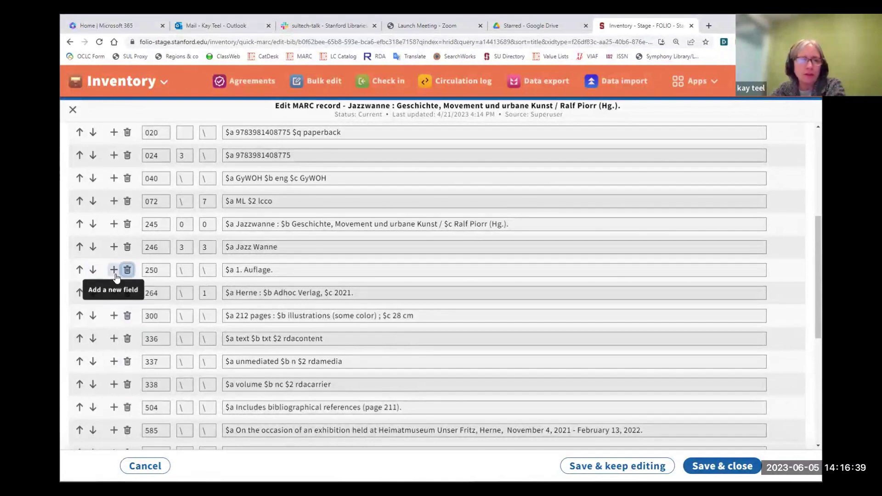
Try moving the 035 field above 918 and the 981 field below 990, returning each to its original place
scroll(97, 448, down, 5)
scroll(98, 448, down, 1)
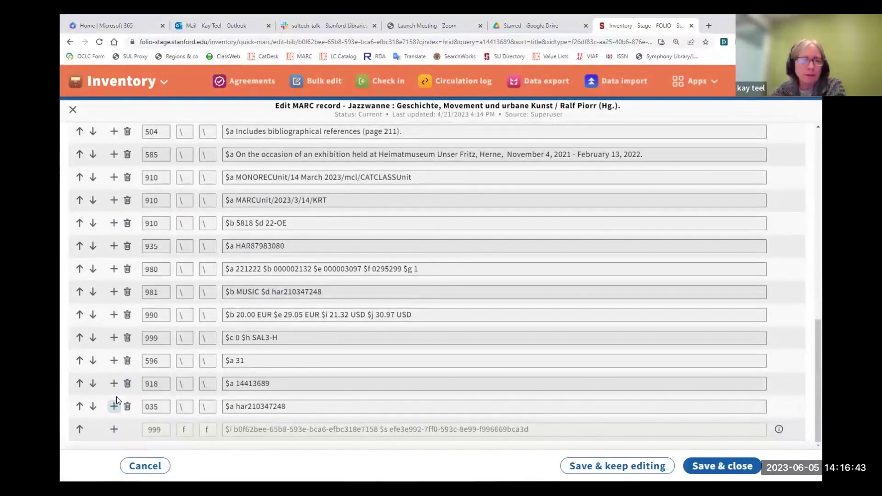
click(80, 407)
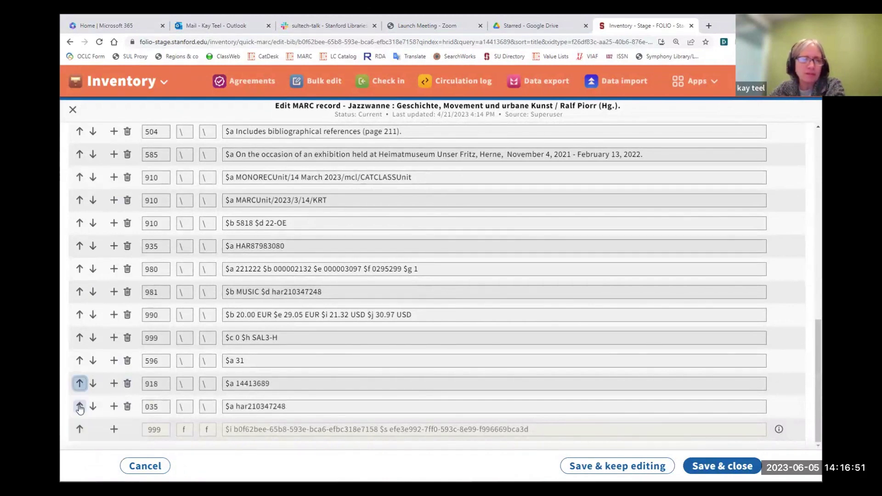
click(80, 407)
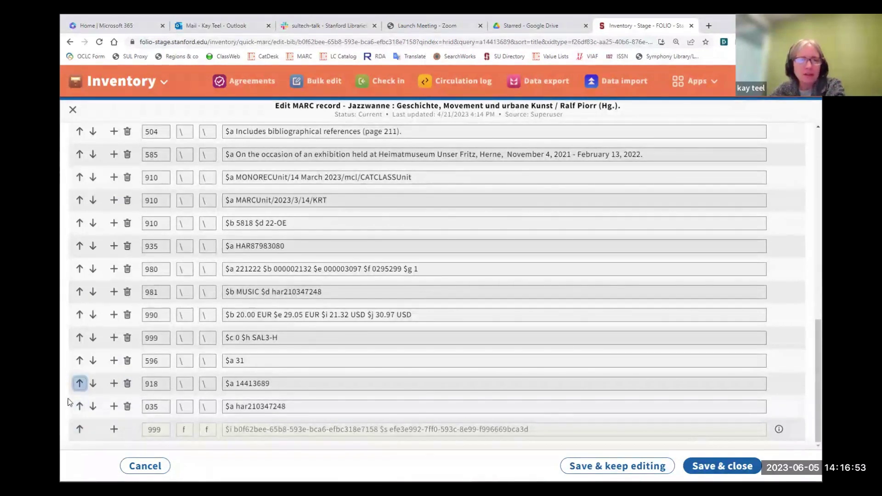
click(93, 292)
click(93, 292)
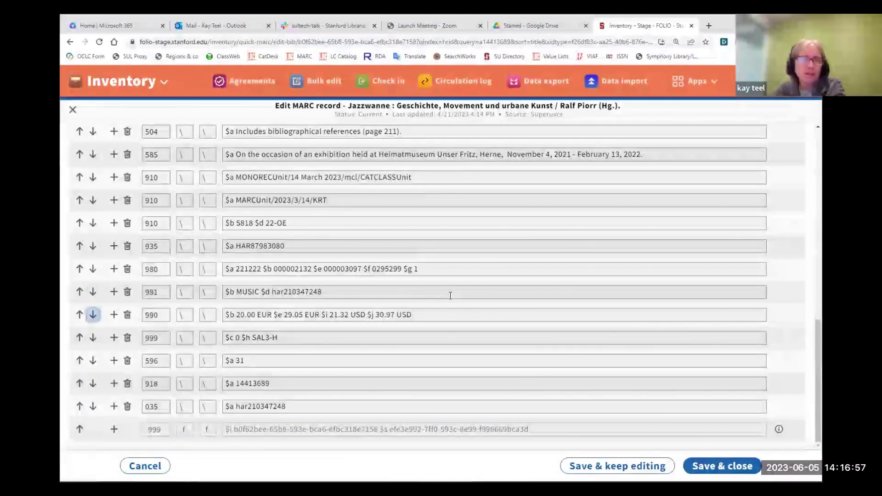
Move the 007 field up one row so it sits above the 016 field
scroll(436, 293, up, 15)
scroll(436, 294, down, 4)
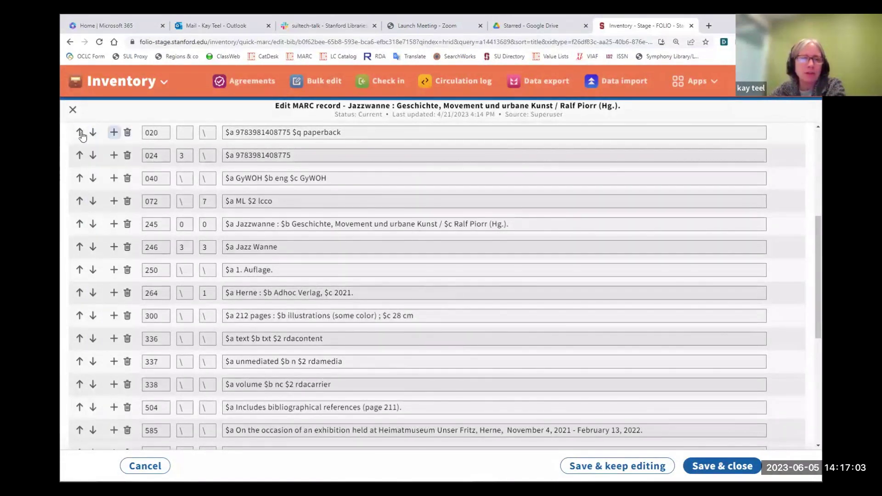
scroll(151, 224, up, 5)
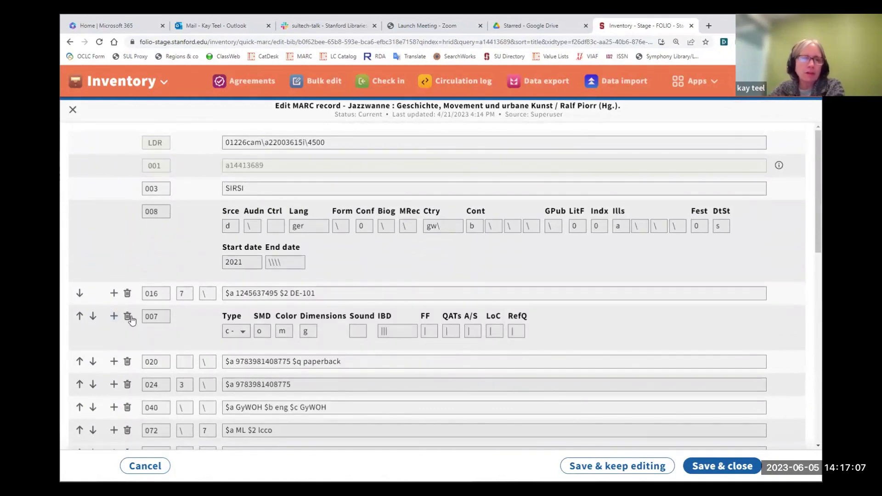
click(78, 317)
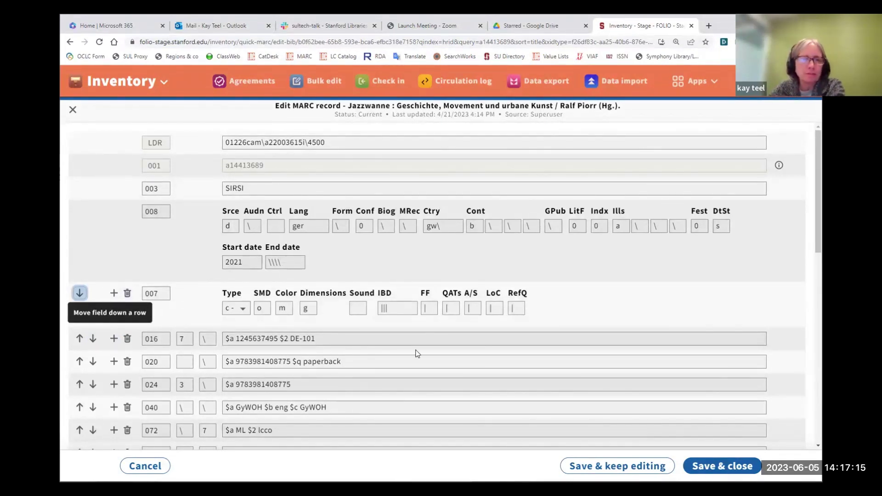
click(388, 342)
scroll(388, 342, down, 8)
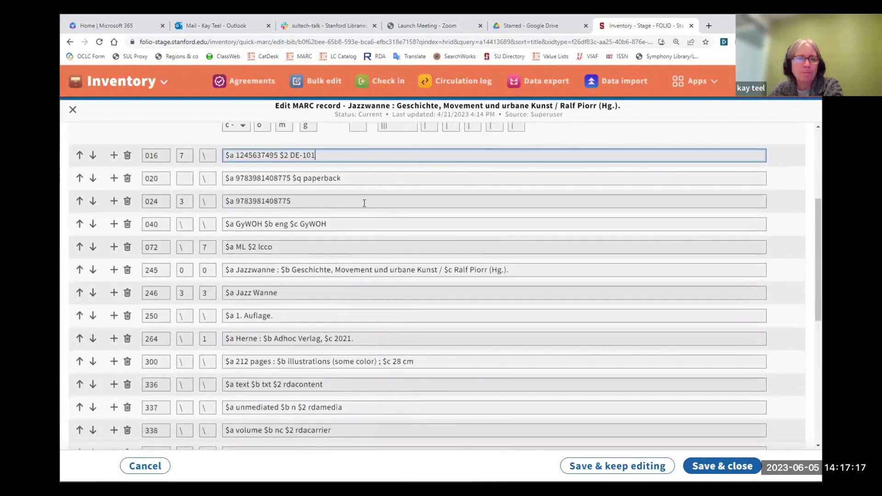